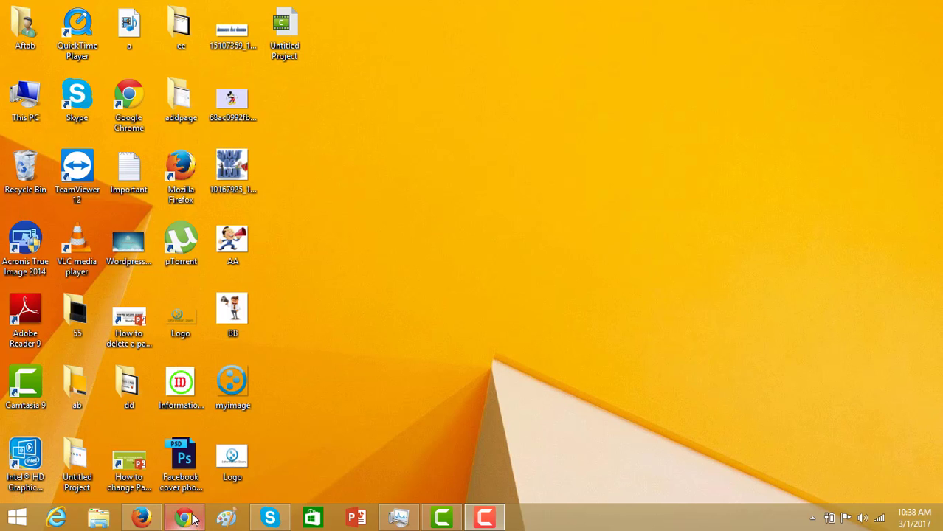
{"action": "left_click", "coordinate": [141, 518]}
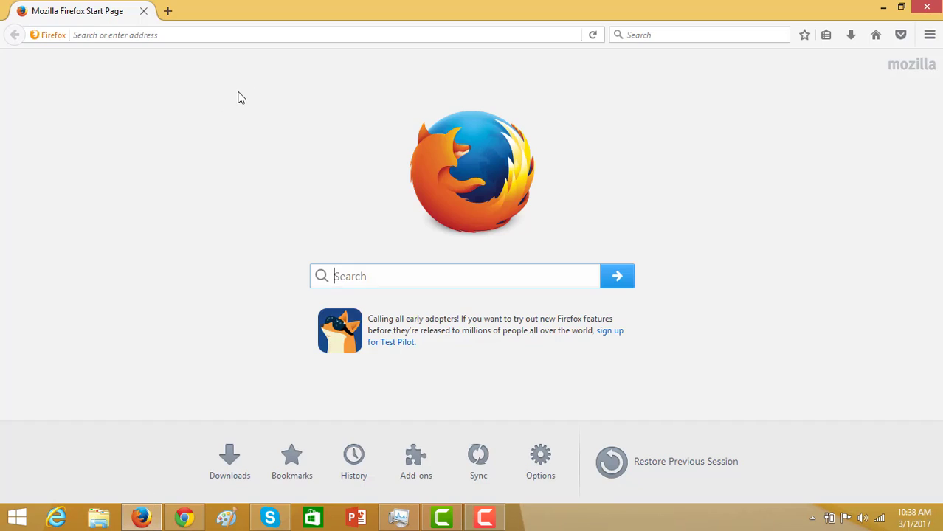
{"action": "left_click", "coordinate": [167, 35]}
{"action": "type", "text": "wwww."}
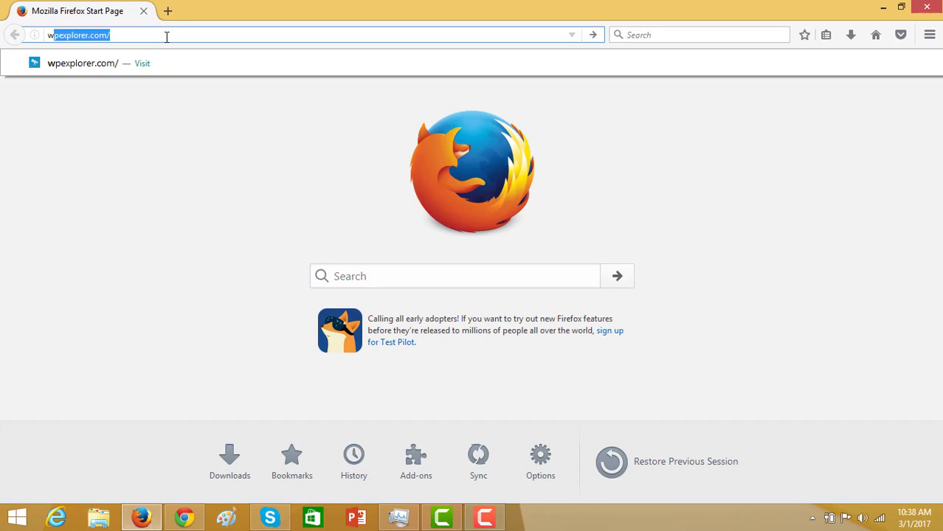
{"action": "key", "text": "BackSpace"}
{"action": "key", "text": "BackSpace"}
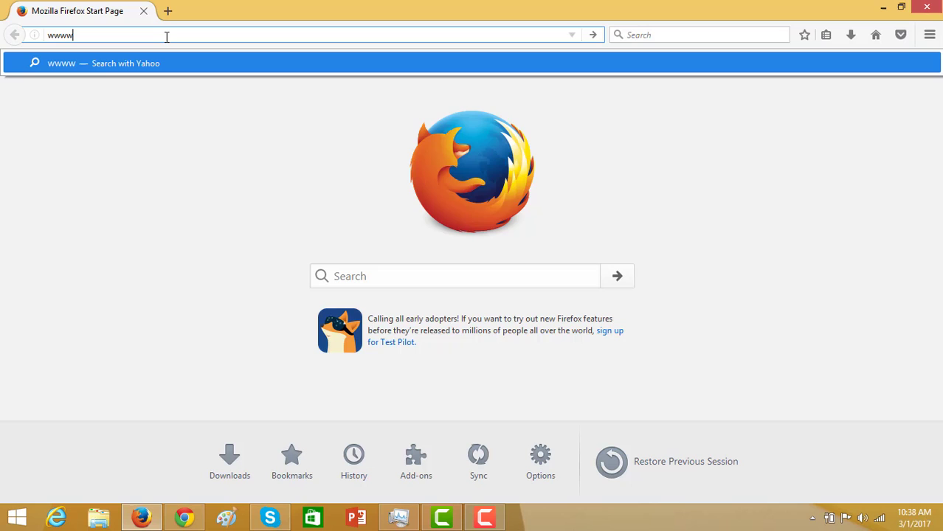
{"action": "type", "text": ".pi"}
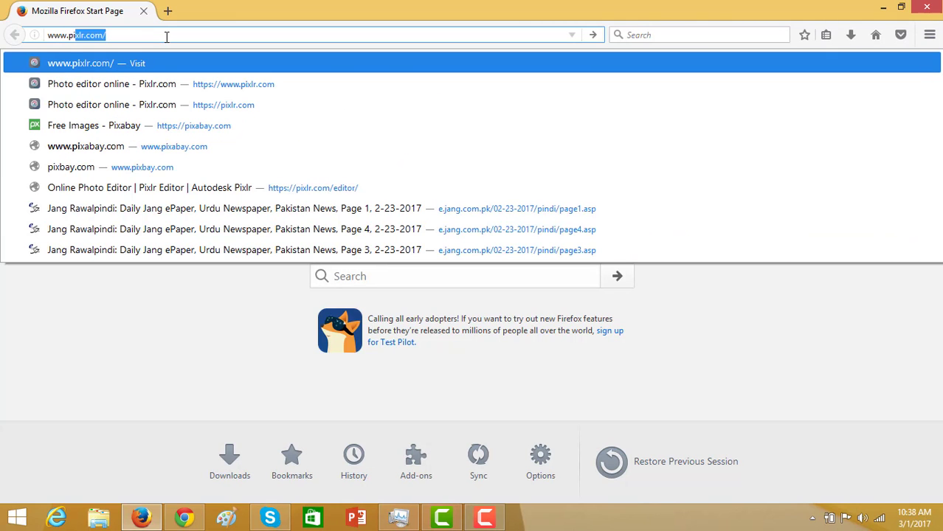
{"action": "key", "text": "BackSpace"}
{"action": "type", "text": "l"}
{"action": "key", "text": "BackSpace"}
{"action": "type", "text": "x"}
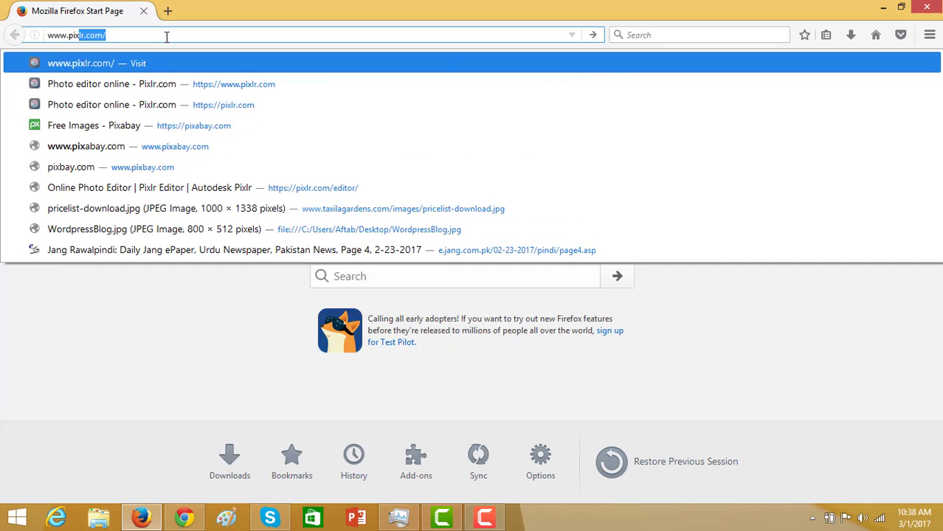
{"action": "type", "text": "lr.com"}
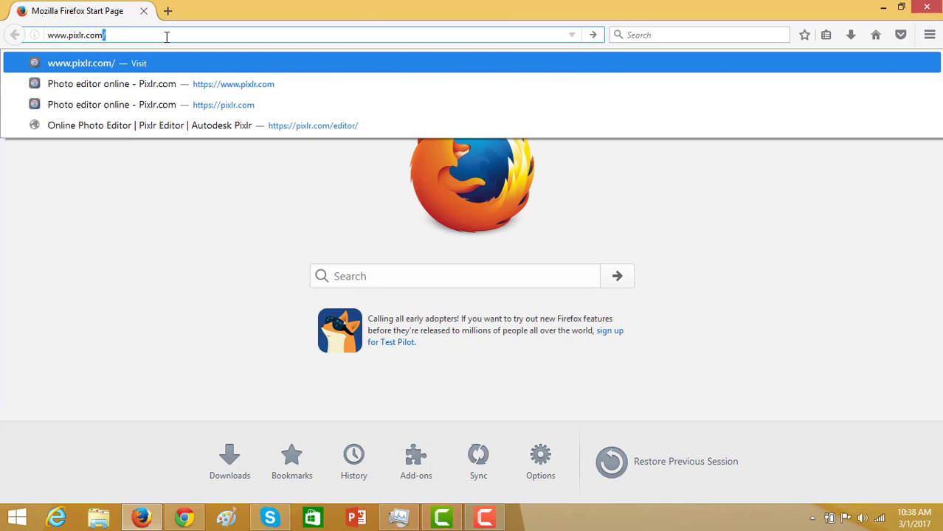
{"action": "key", "text": "Return"}
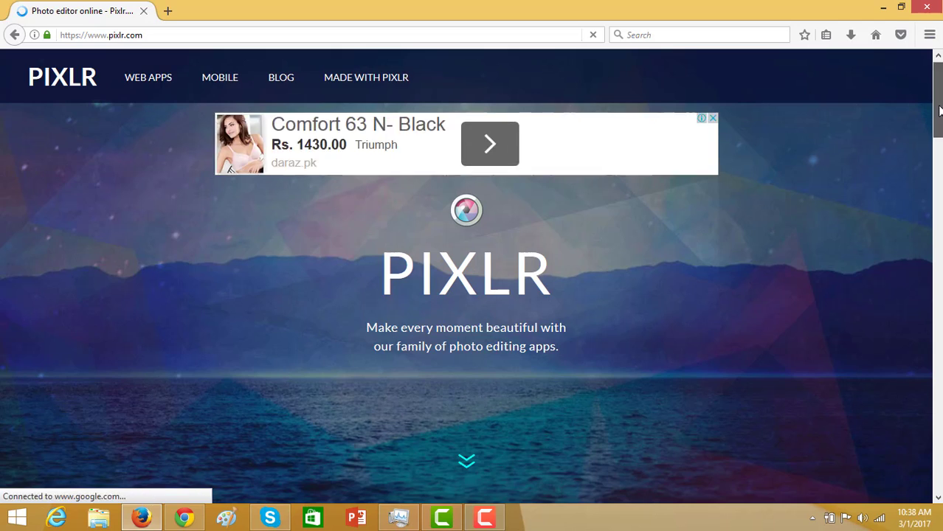
Scroll down the Pixlr home page to the Editor's launch option.
{"action": "scroll", "coordinate": [939, 111], "scroll_direction": "down", "scroll_amount": 5}
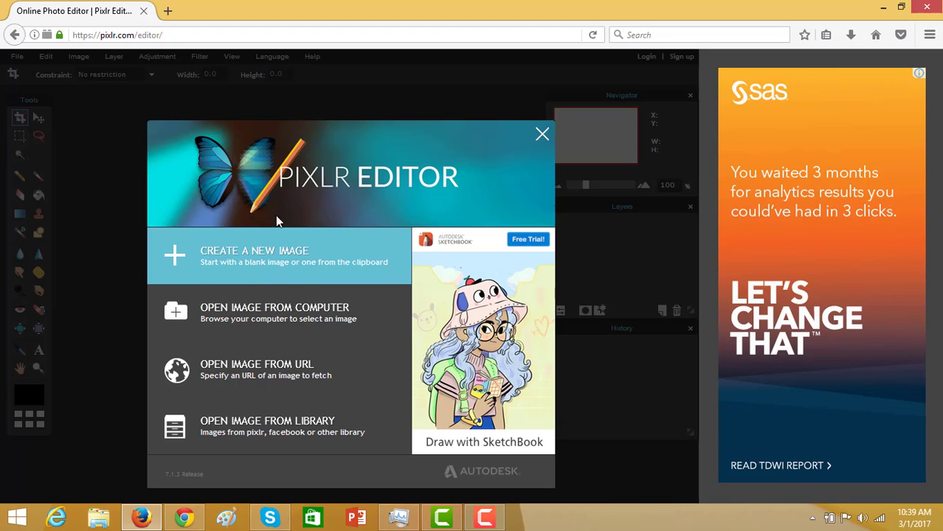
Create a blank 800 x 600 canvas named 'Logo' with a transparent background.
{"action": "left_click", "coordinate": [235, 260]}
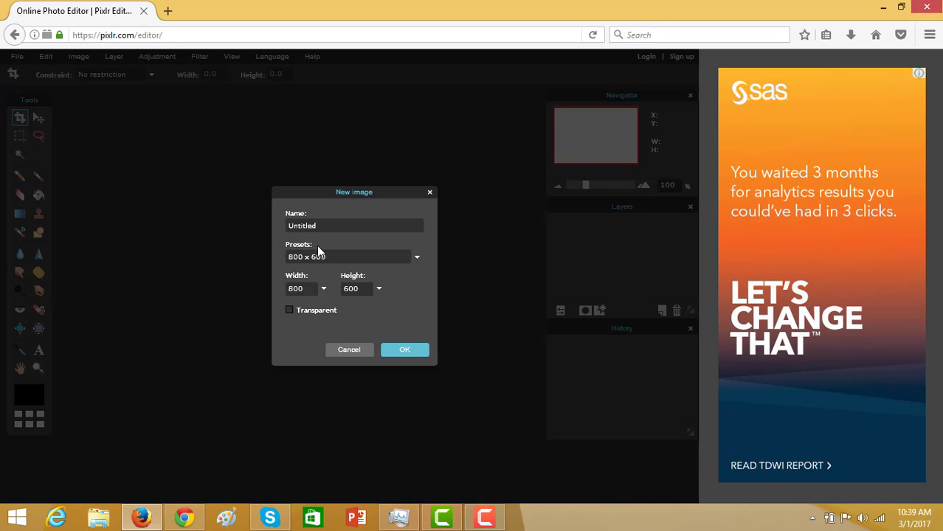
{"action": "left_click_drag", "start_coordinate": [320, 226], "coordinate": [271, 233]}
{"action": "type", "text": "Logo"}
{"action": "left_click", "coordinate": [290, 311]}
{"action": "left_click", "coordinate": [406, 349]}
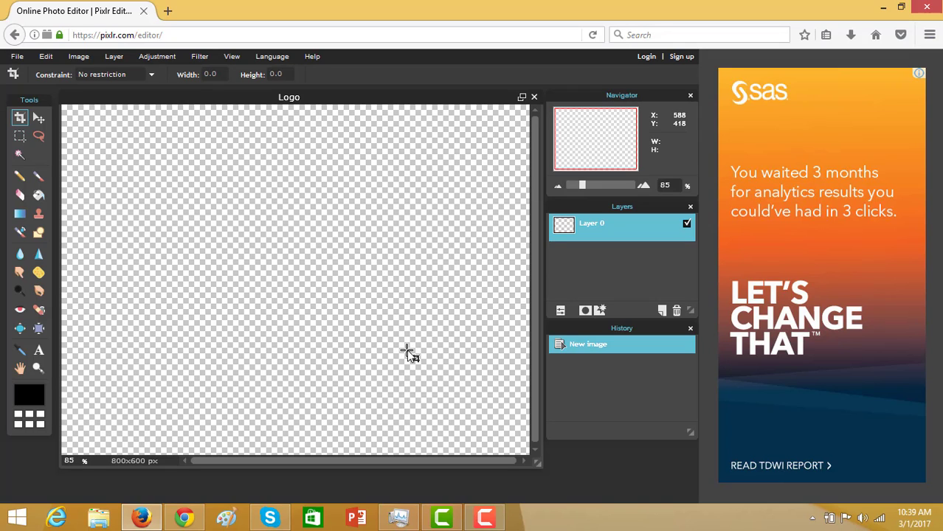
Open the blue circle icon file 'myimage' from the Desktop.
{"action": "left_click", "coordinate": [16, 57]}
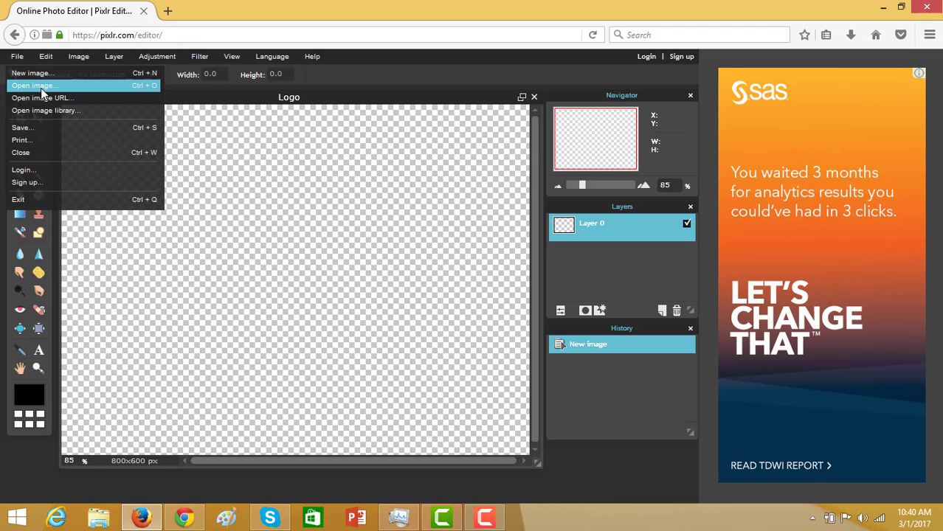
{"action": "left_click", "coordinate": [39, 87]}
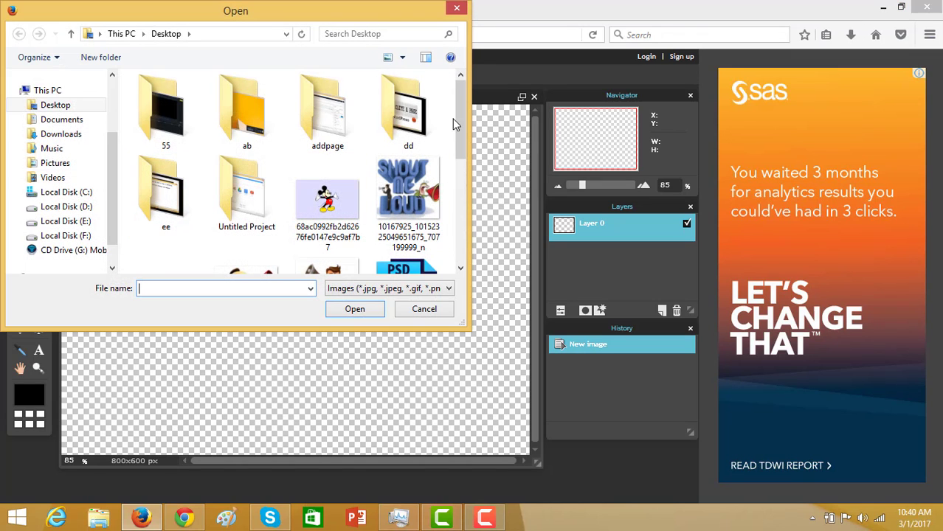
{"action": "left_click_drag", "start_coordinate": [461, 119], "coordinate": [486, 224]}
{"action": "left_click", "coordinate": [408, 166]}
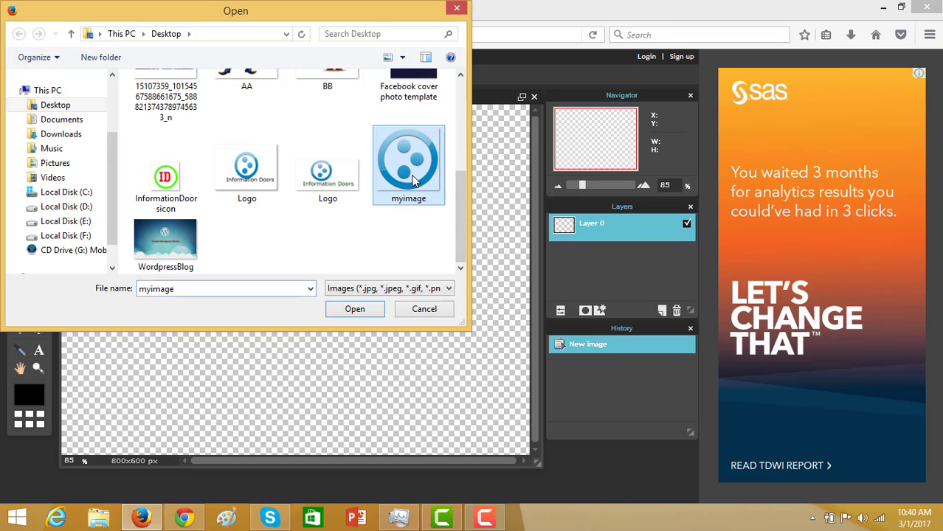
{"action": "left_click", "coordinate": [358, 308]}
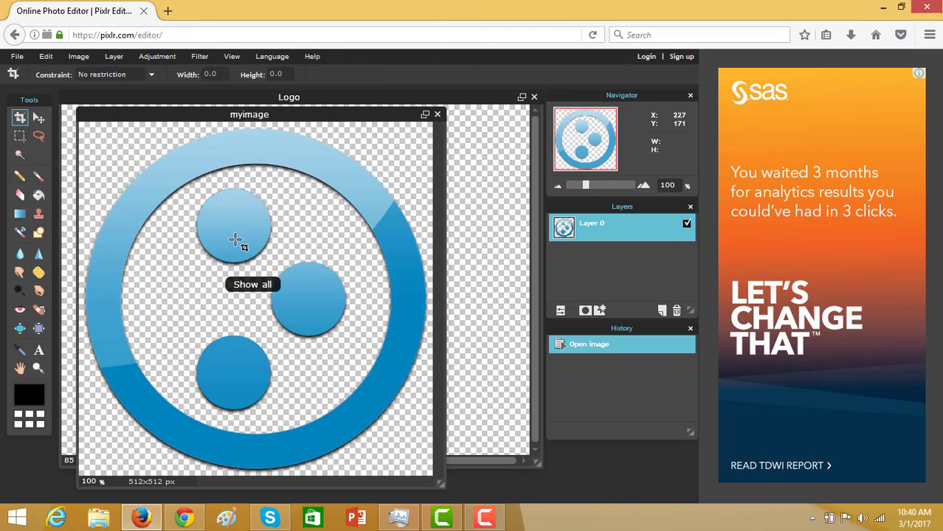
Select all of myimage and copy the blue circle icon.
{"action": "left_click", "coordinate": [78, 58]}
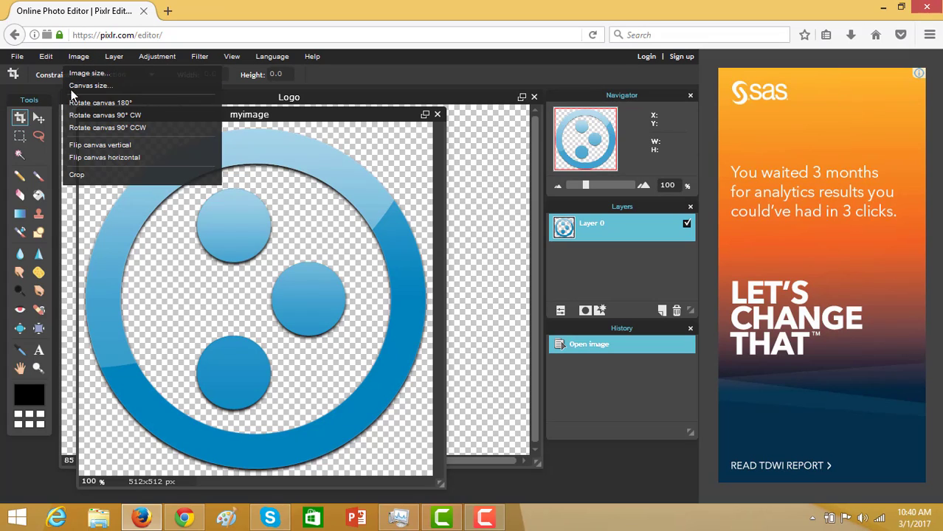
{"action": "left_click", "coordinate": [66, 187]}
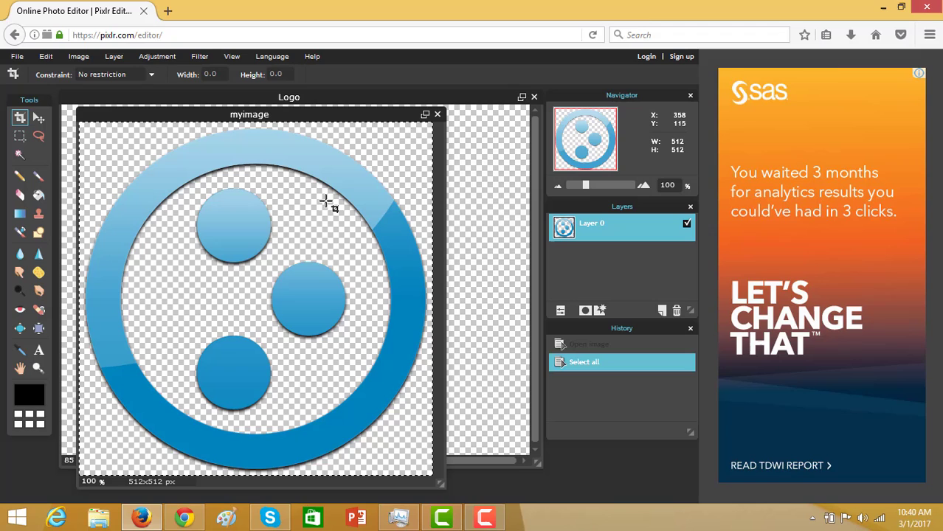
{"action": "left_click", "coordinate": [45, 57]}
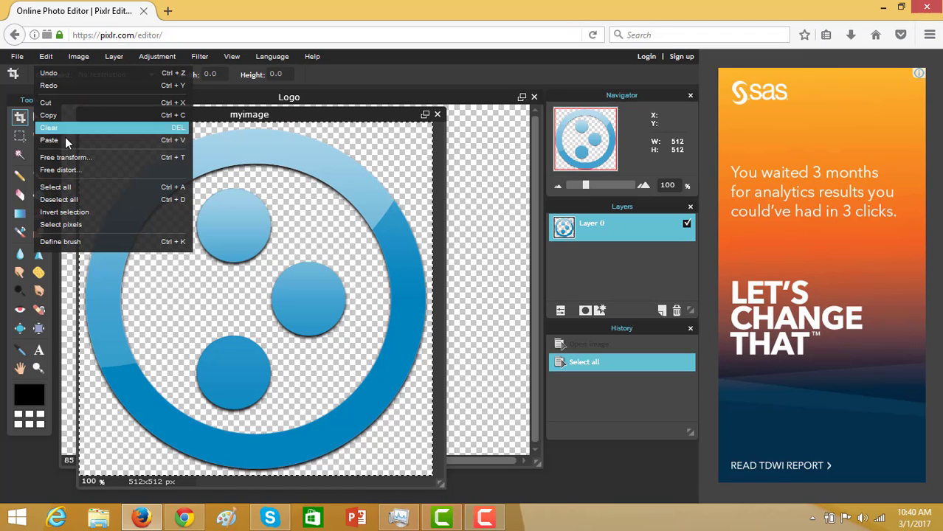
{"action": "left_click", "coordinate": [56, 114]}
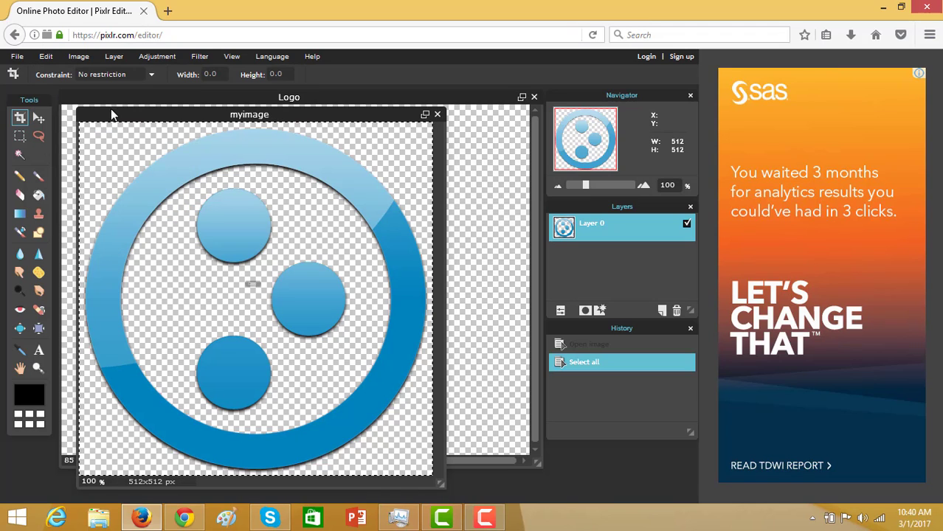
Paste the copied icon into the Logo canvas as a new layer.
{"action": "left_click", "coordinate": [488, 181]}
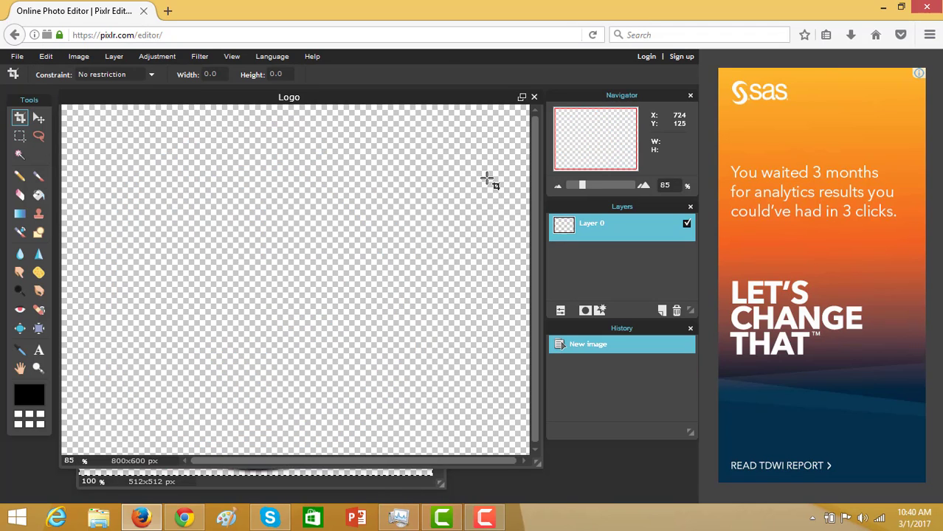
{"action": "right_click", "coordinate": [302, 180]}
{"action": "left_click", "coordinate": [243, 177]}
{"action": "left_click", "coordinate": [45, 56]}
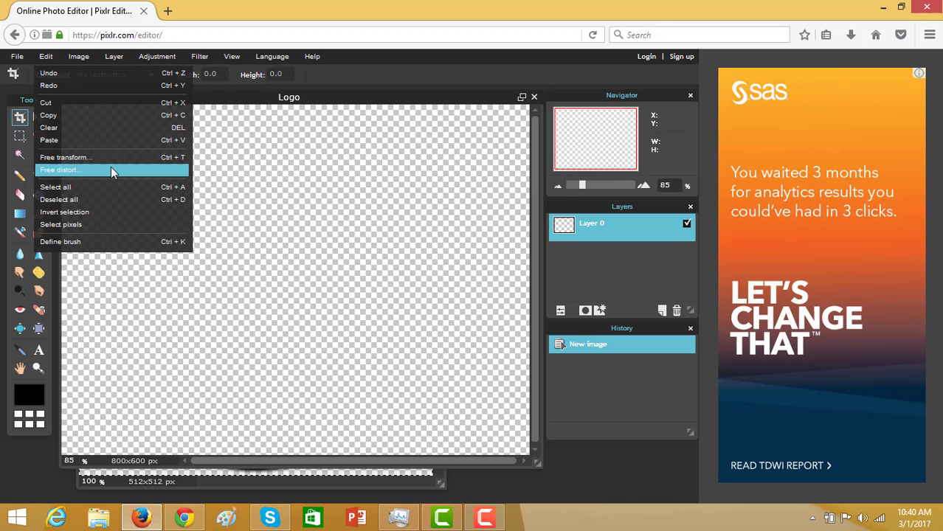
{"action": "left_click", "coordinate": [62, 141]}
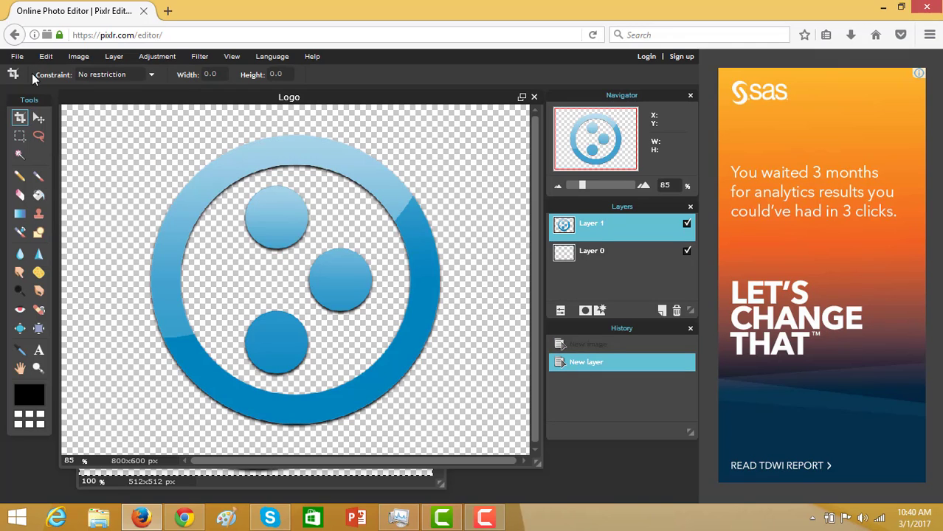
Free-transform the pasted icon down to a small round circle near the canvas centre.
{"action": "left_click", "coordinate": [45, 60]}
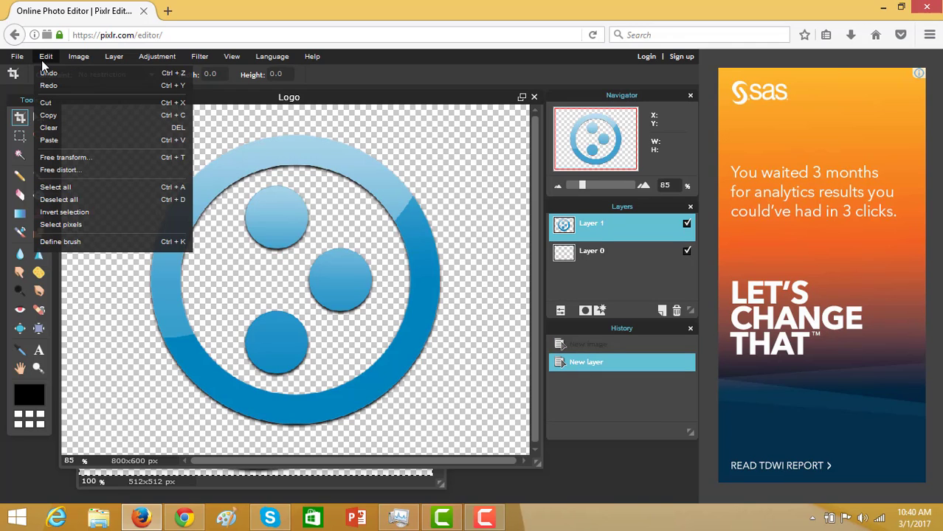
{"action": "left_click", "coordinate": [83, 158]}
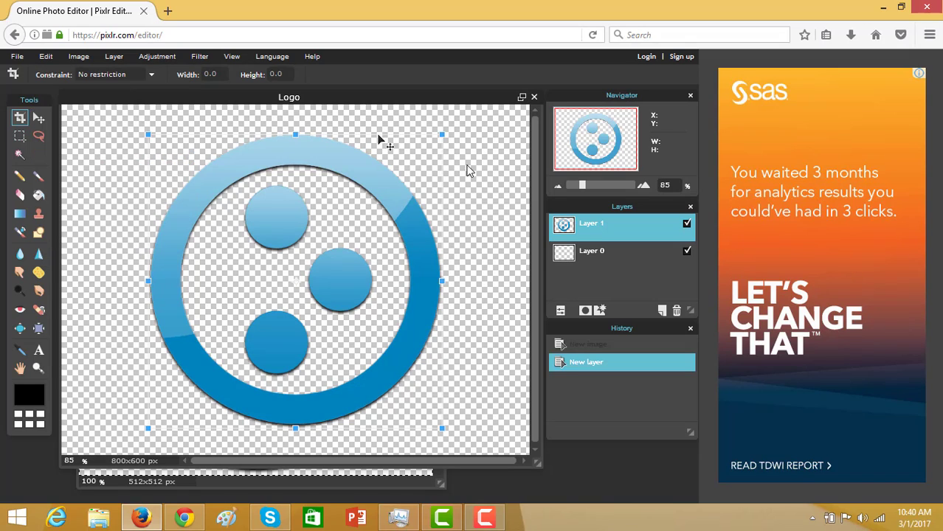
{"action": "left_click_drag", "start_coordinate": [442, 133], "coordinate": [367, 244]}
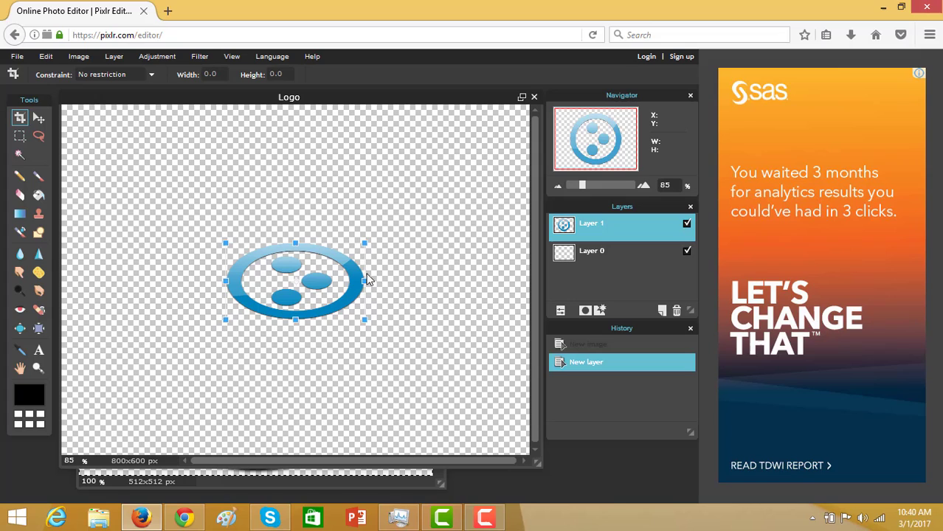
{"action": "left_click_drag", "start_coordinate": [361, 279], "coordinate": [328, 276]}
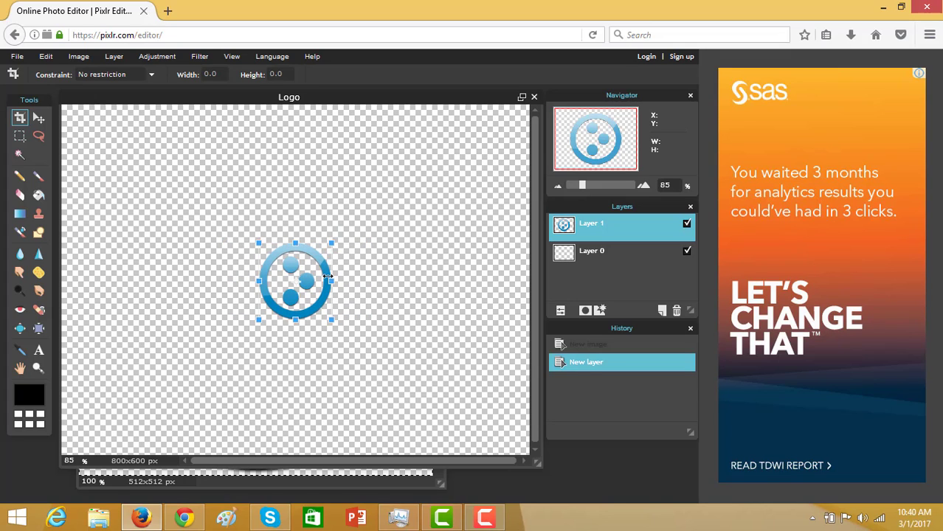
{"action": "left_click", "coordinate": [368, 284]}
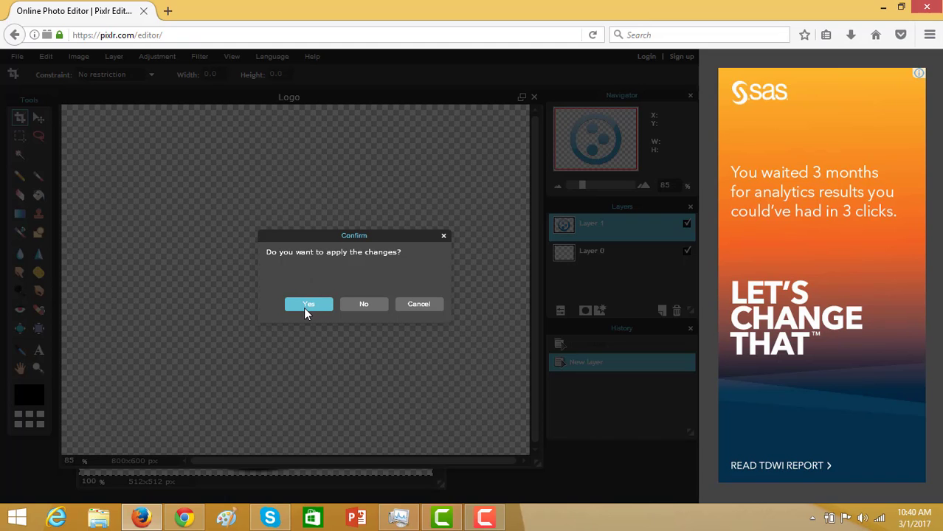
Apply the resize, then add centred 'Information Doors' text beneath the icon.
{"action": "left_click", "coordinate": [306, 313]}
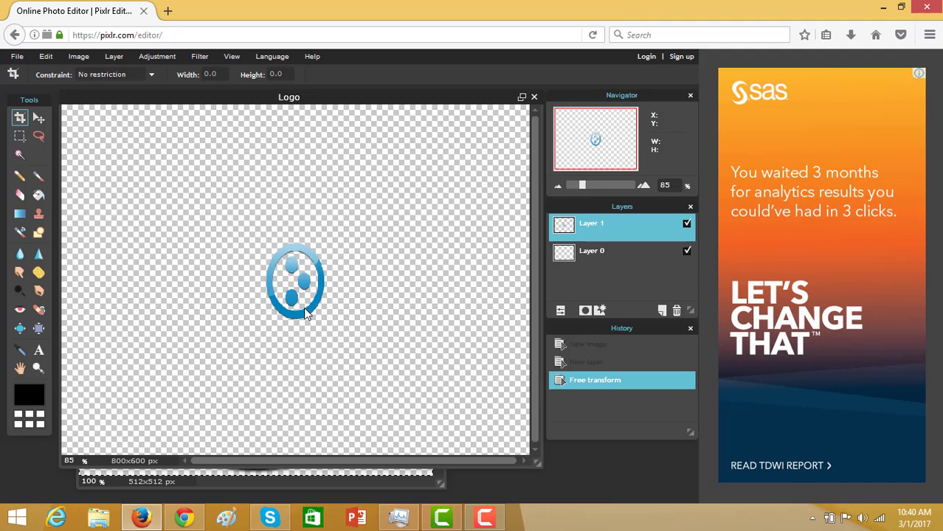
{"action": "left_click", "coordinate": [39, 352]}
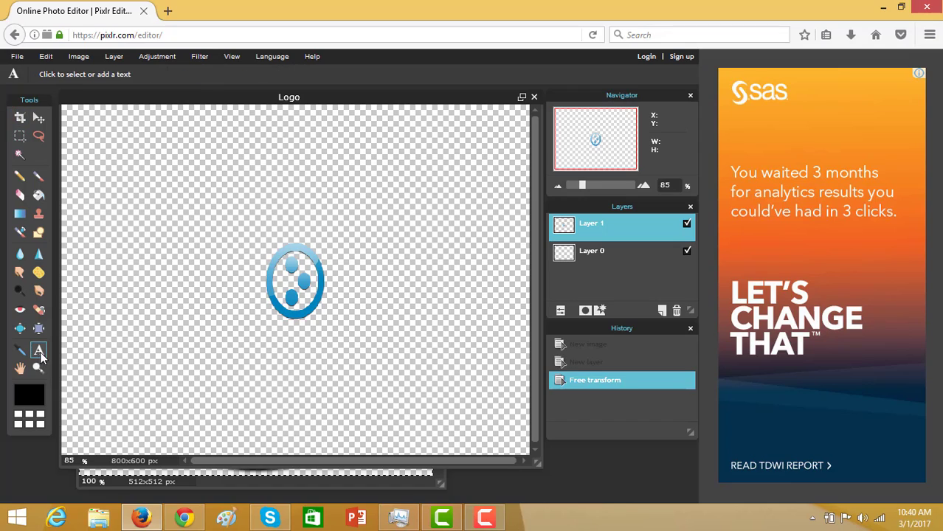
{"action": "left_click", "coordinate": [290, 335]}
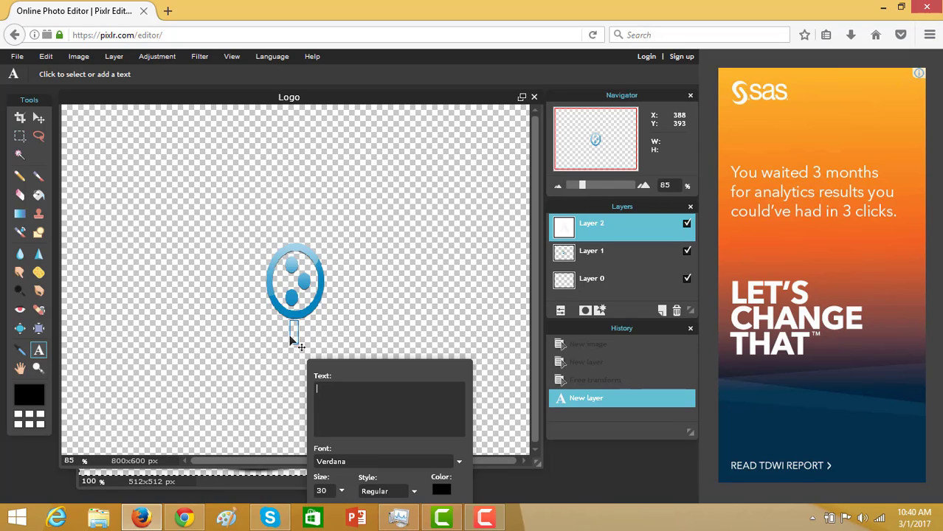
{"action": "type", "text": "Informat"}
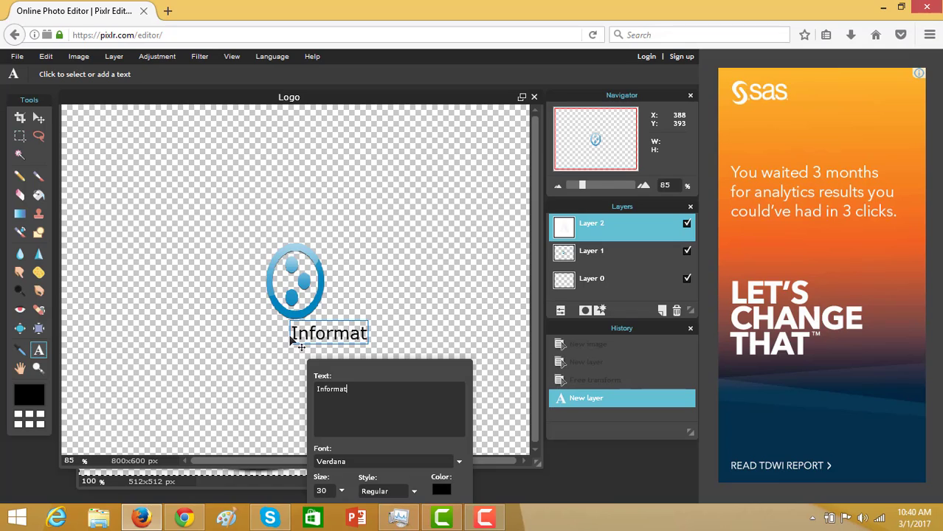
{"action": "type", "text": "ion D"}
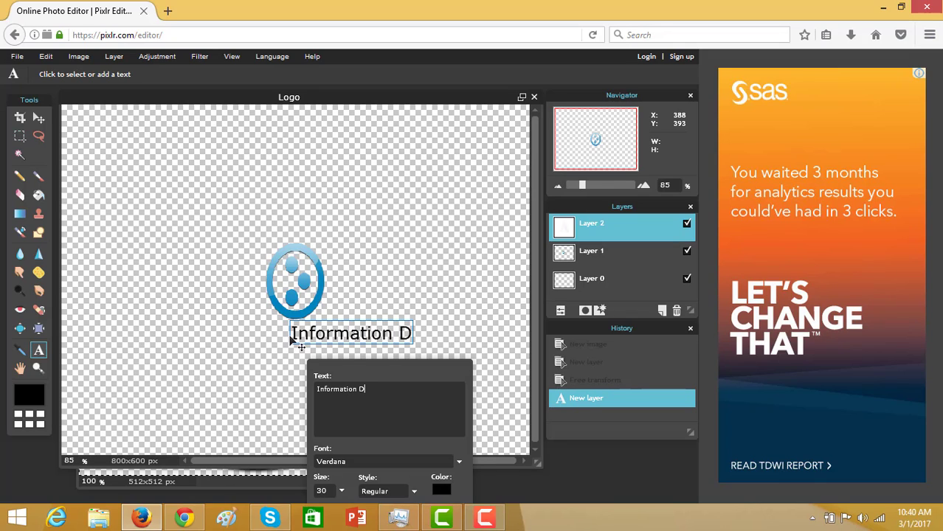
{"action": "type", "text": "oors"}
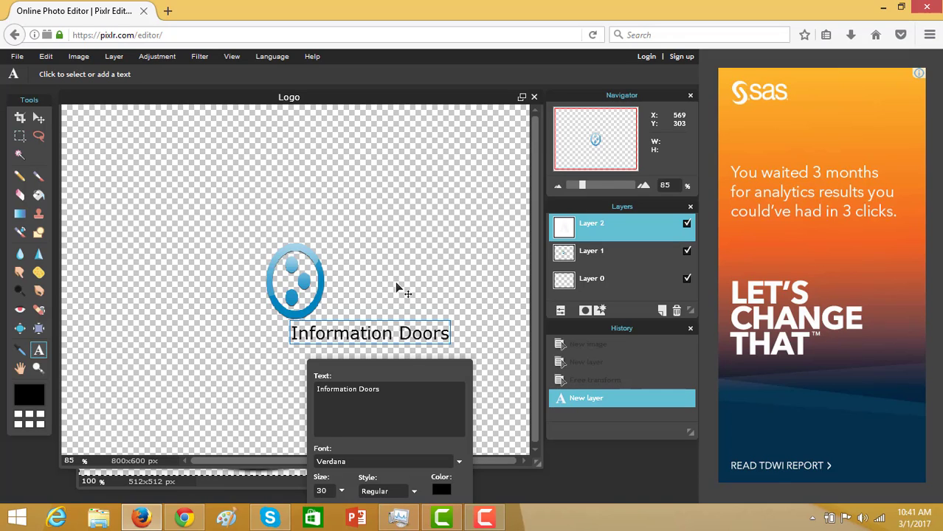
{"action": "left_click", "coordinate": [39, 117]}
{"action": "left_click_drag", "start_coordinate": [373, 343], "coordinate": [302, 338]}
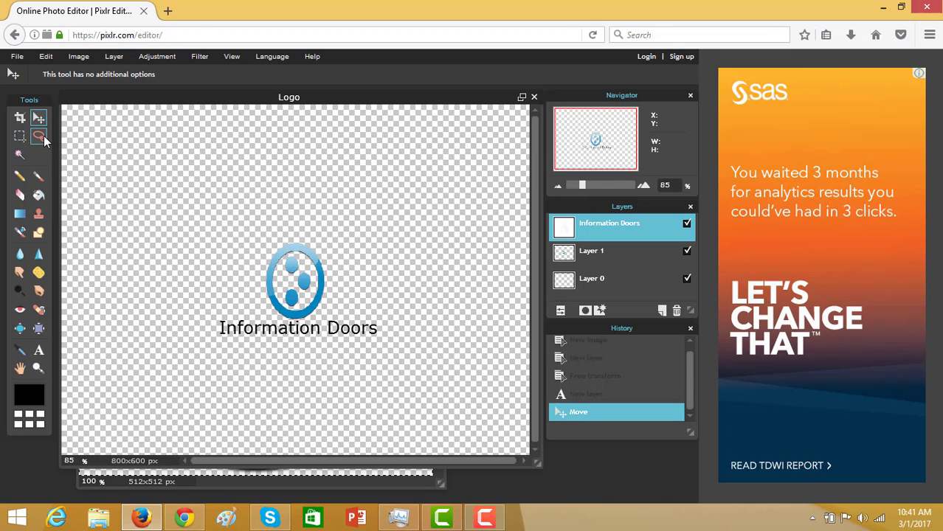
Crop the canvas to a 359x207 px rectangle framing the icon and text.
{"action": "left_click", "coordinate": [20, 118]}
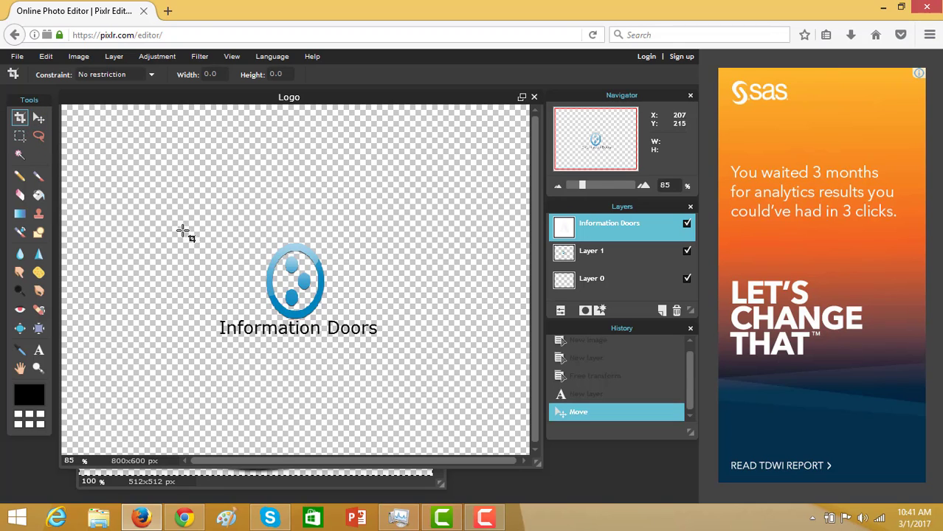
{"action": "left_click_drag", "start_coordinate": [181, 231], "coordinate": [390, 349]}
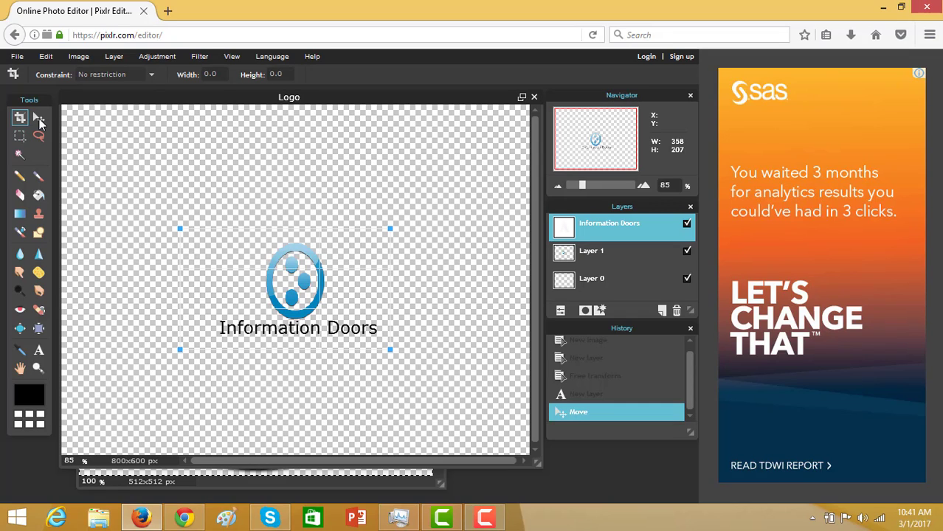
{"action": "left_click", "coordinate": [14, 77]}
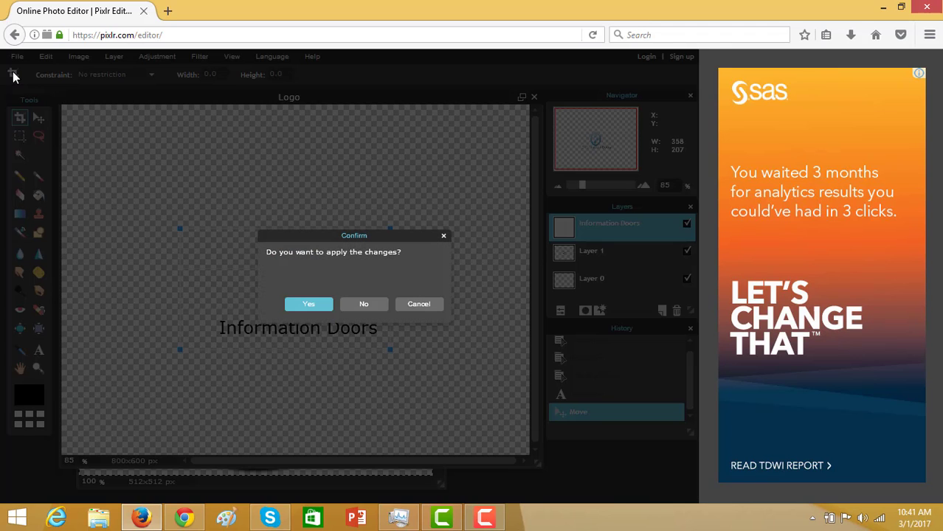
{"action": "left_click", "coordinate": [308, 306]}
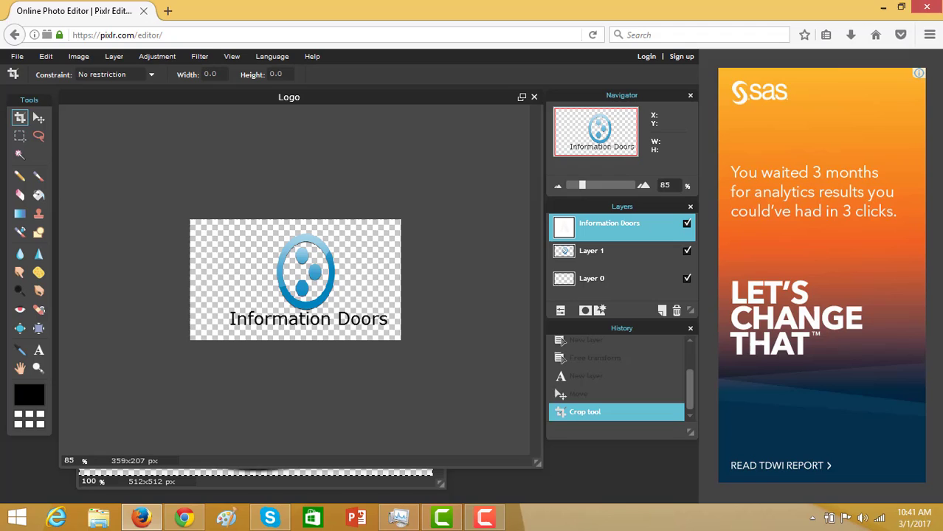
Start saving the image with format PNG (Transparent, full quality).
{"action": "left_click", "coordinate": [20, 60]}
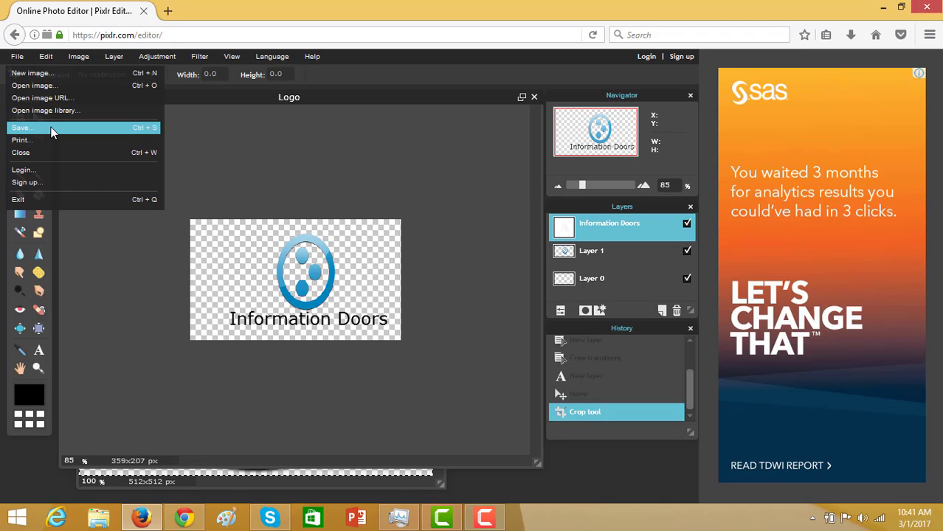
{"action": "left_click", "coordinate": [52, 130]}
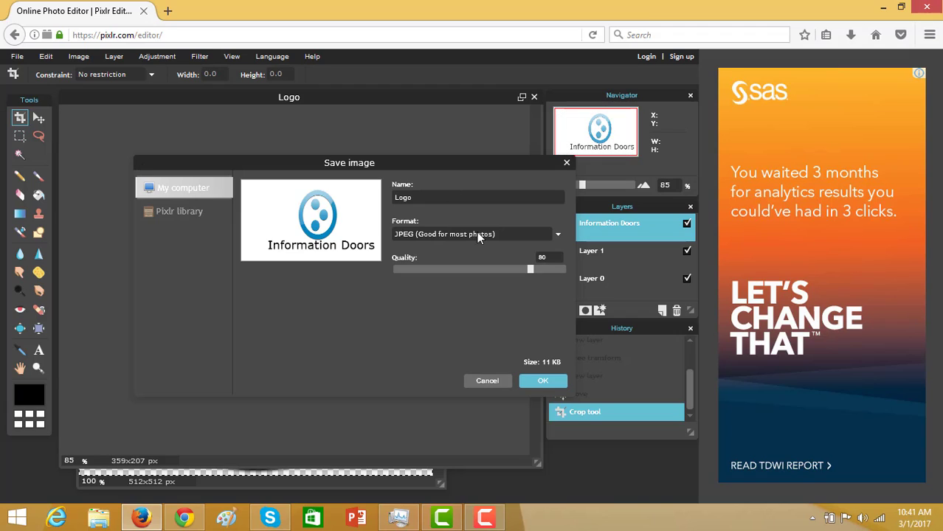
{"action": "left_click", "coordinate": [425, 231]}
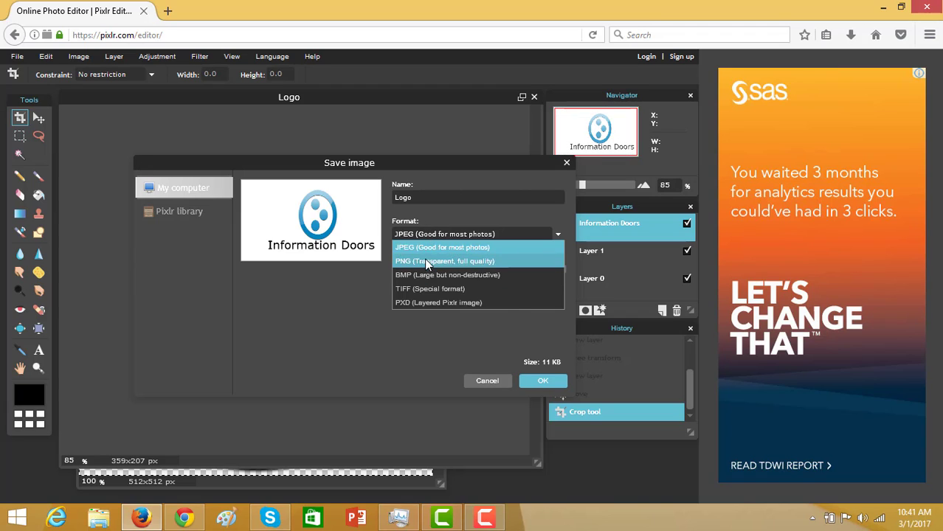
{"action": "left_click", "coordinate": [426, 264]}
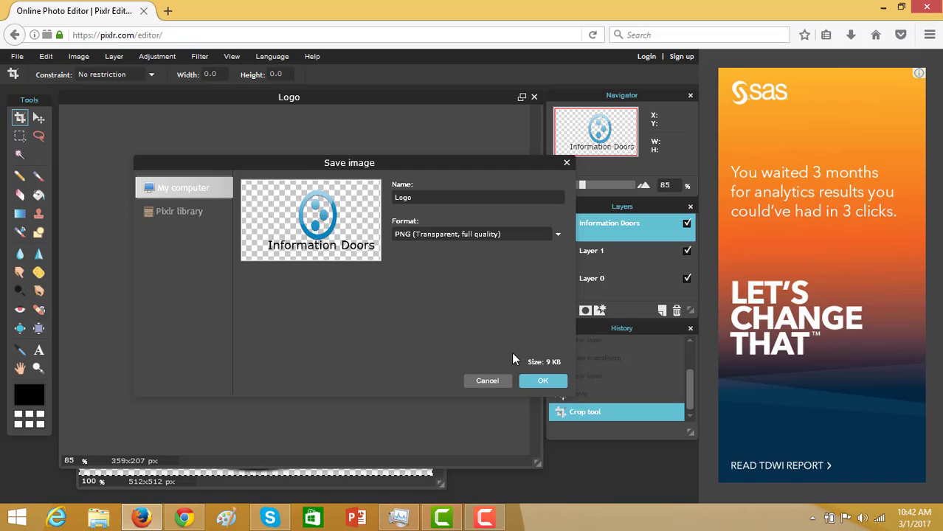
Save the logo as 'Logo' on the Desktop, replacing the existing Logo.png.
{"action": "left_click", "coordinate": [542, 382]}
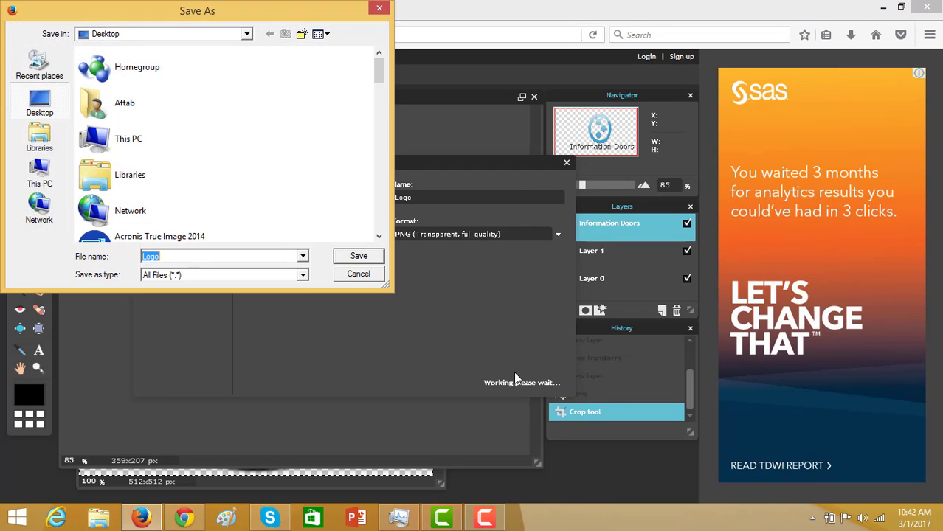
{"action": "left_click", "coordinate": [234, 257]}
{"action": "type", "text": ".png"}
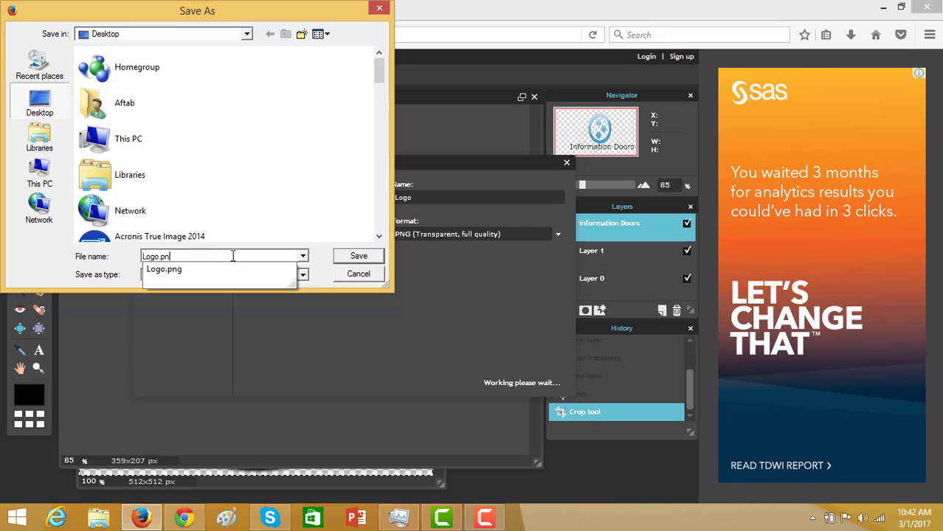
{"action": "key", "text": "BackSpace"}
{"action": "key", "text": "BackSpace"}
{"action": "key", "text": "BackSpace"}
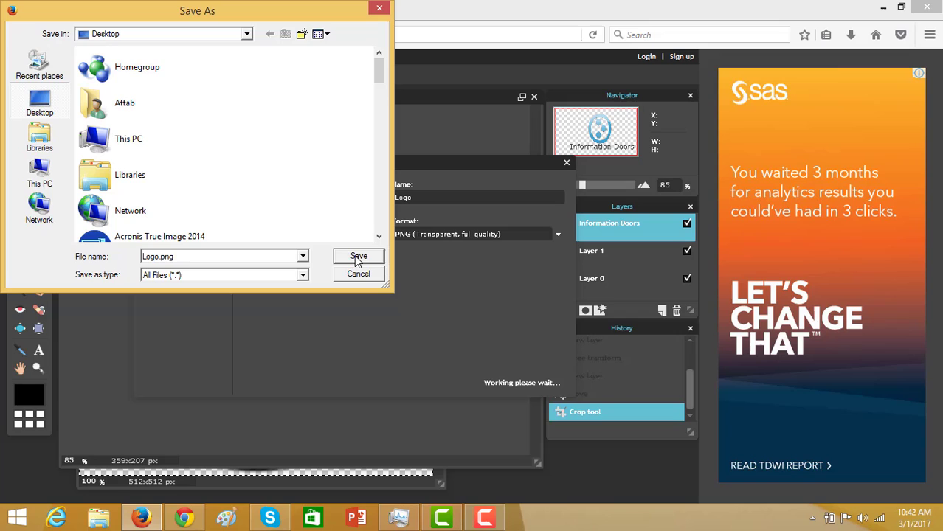
{"action": "key", "text": "BackSpace"}
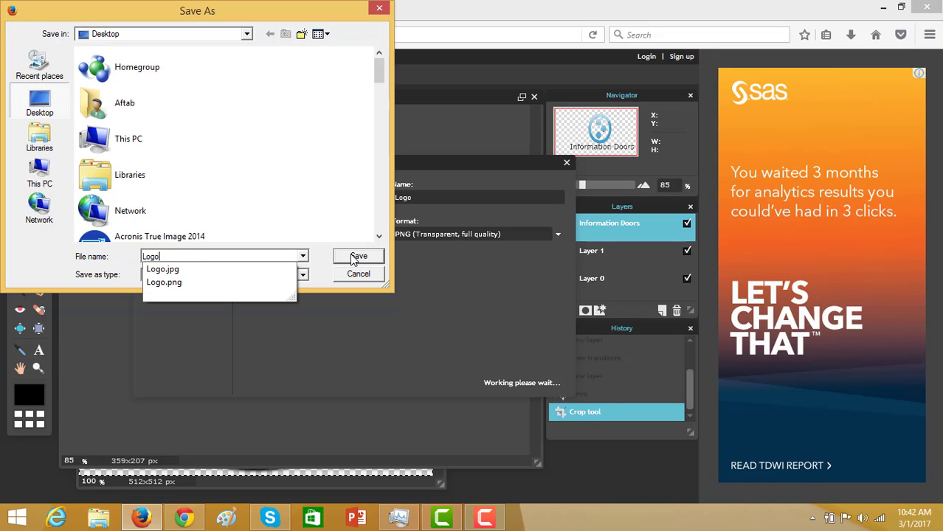
{"action": "scroll", "coordinate": [373, 198], "scroll_direction": "down", "scroll_amount": 3}
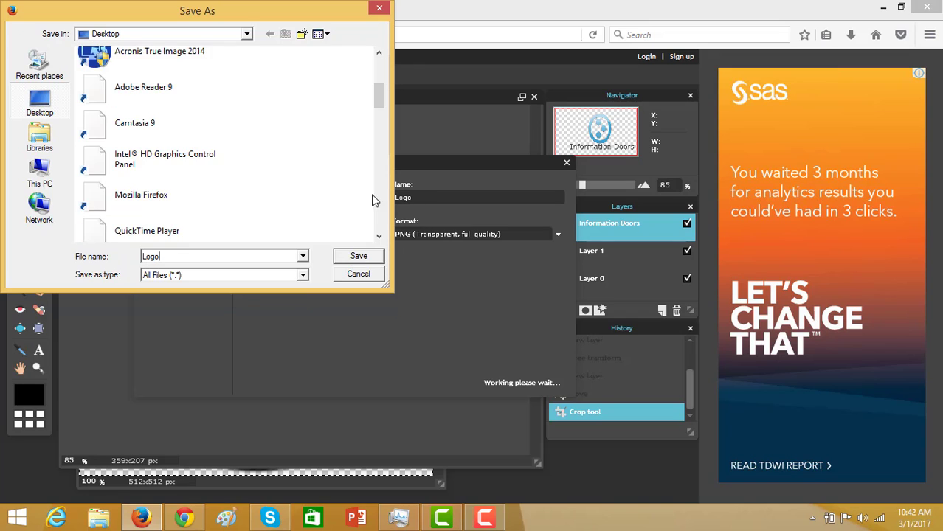
{"action": "left_click", "coordinate": [359, 256]}
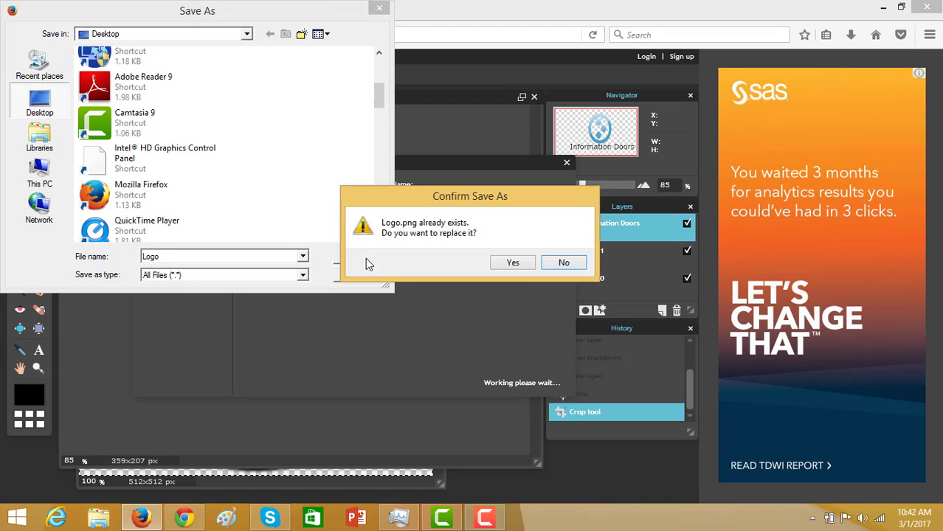
{"action": "left_click", "coordinate": [504, 264]}
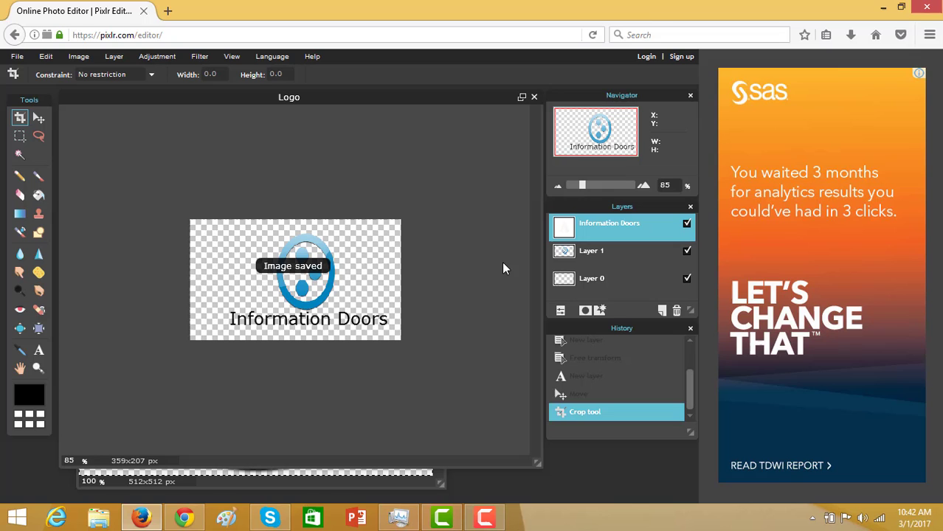
{"action": "left_click", "coordinate": [885, 7]}
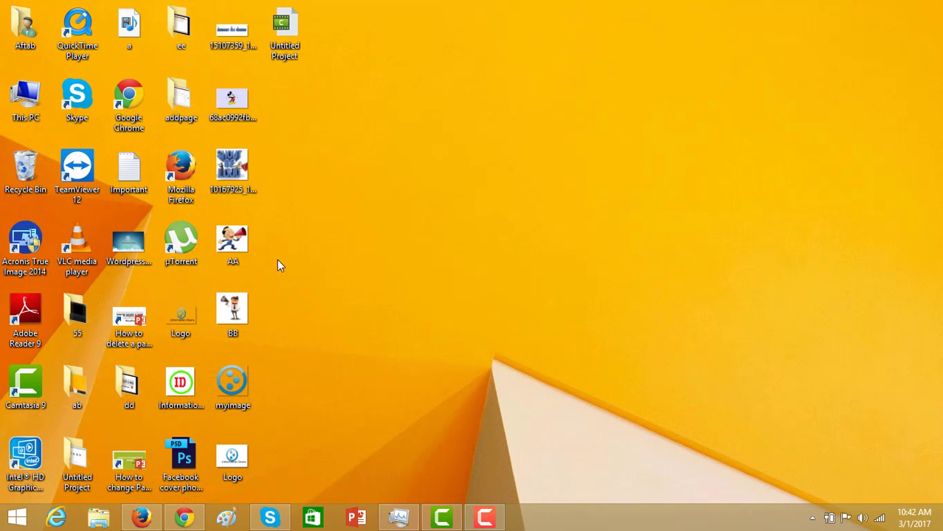
{"action": "right_click", "coordinate": [235, 442]}
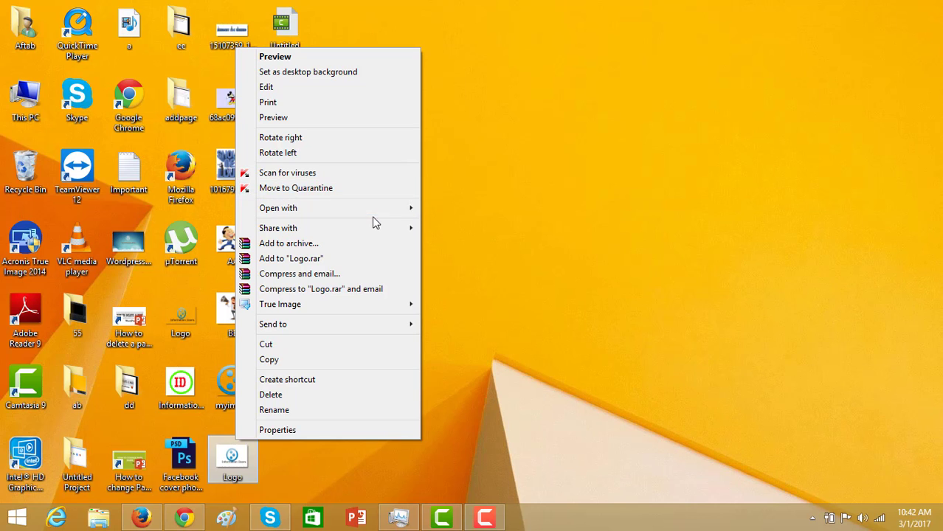
{"action": "mouse_move", "coordinate": [381, 215]}
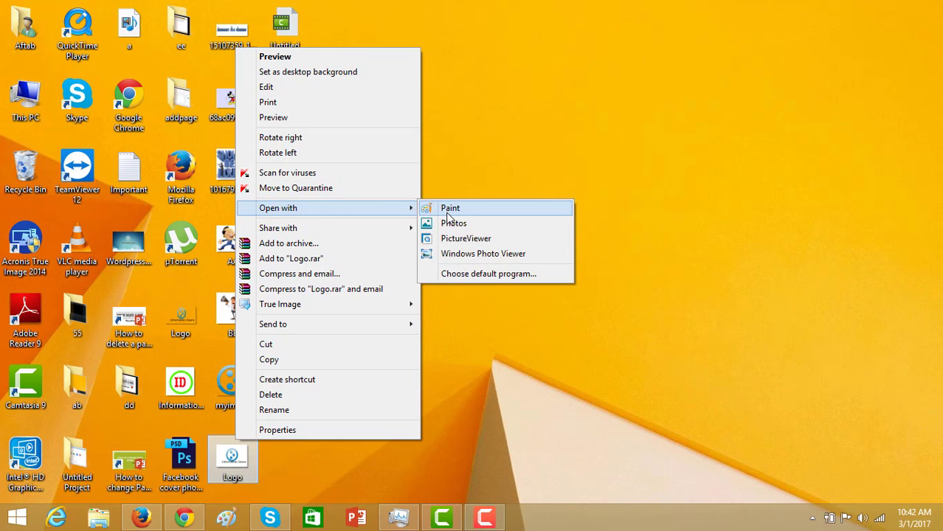
{"action": "left_click", "coordinate": [446, 212]}
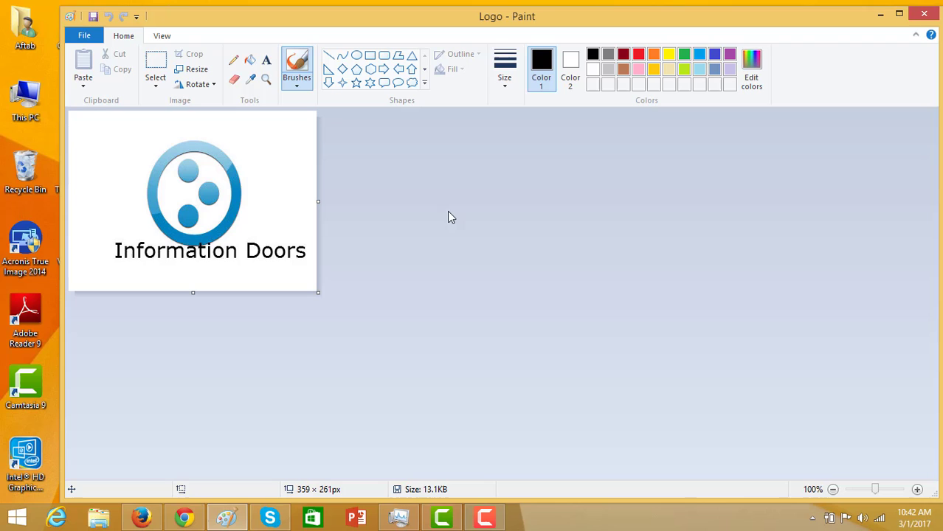
{"action": "left_click", "coordinate": [926, 15]}
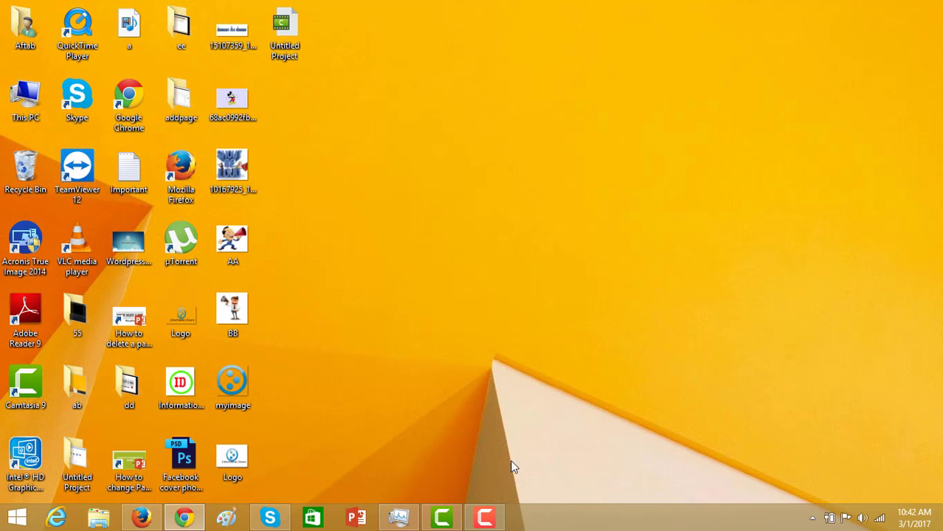